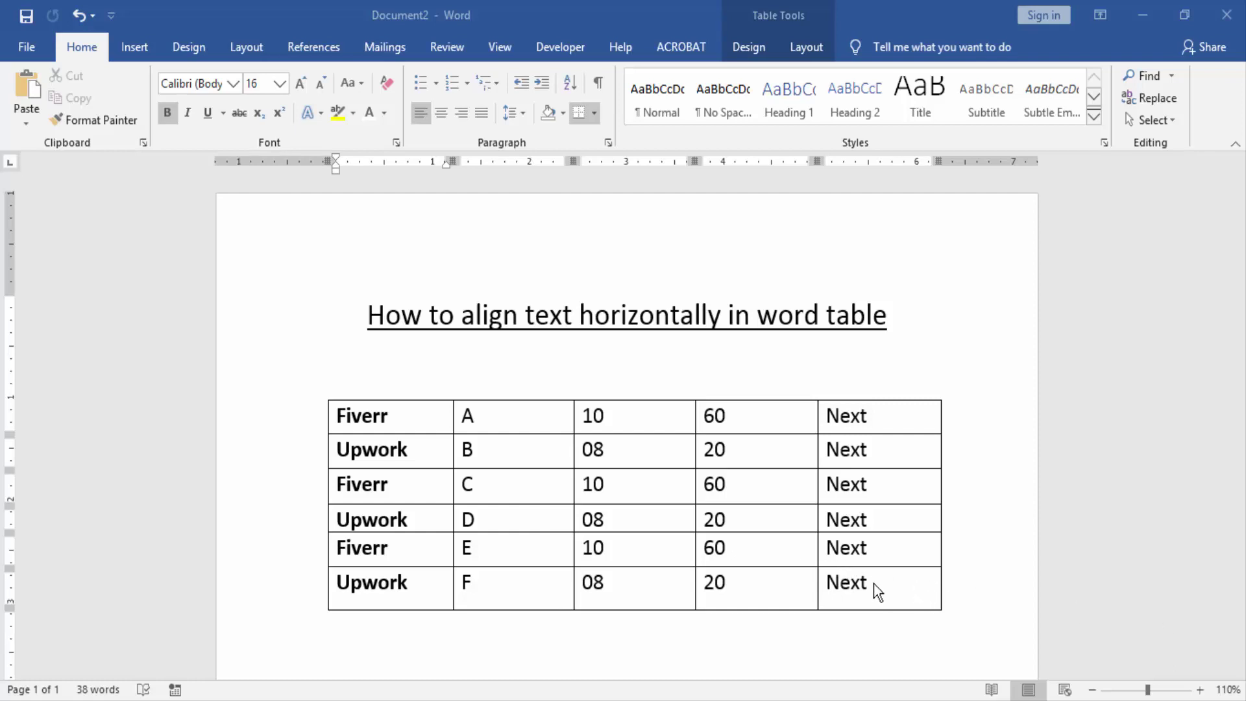
Drag-select every cell of the Fiverr/Upwork table, first cell to last
mouse_move(335, 416)
mouse_down()
mouse_move(714, 612)
mouse_move(837, 610)
mouse_move(823, 601)
mouse_up()
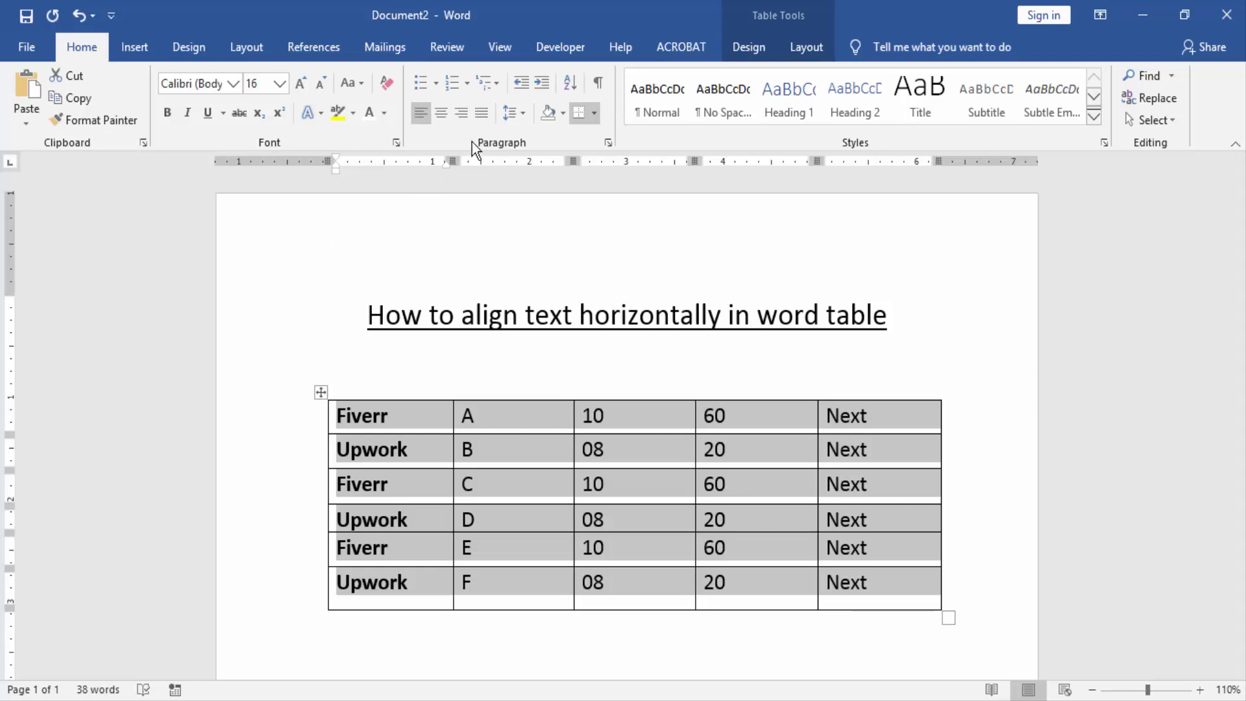
Try centre, right and justify alignment, then settle on Align Right and deselect the table
click(441, 114)
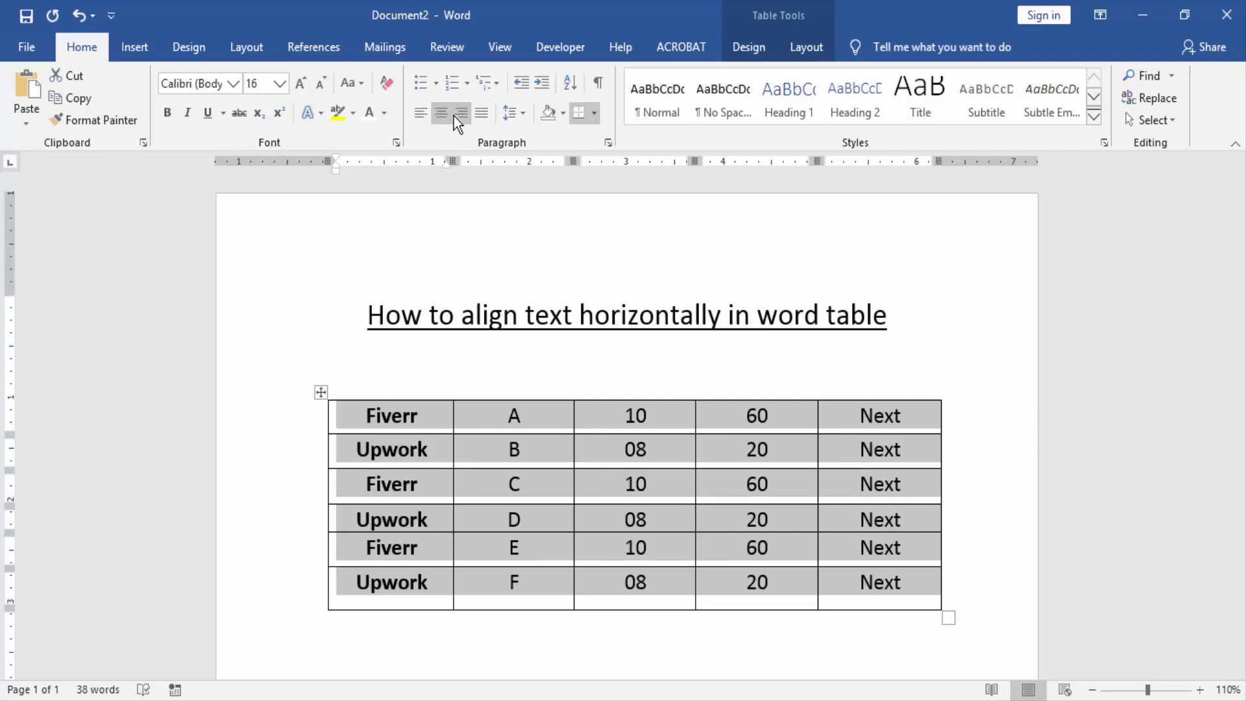
click(460, 114)
click(483, 113)
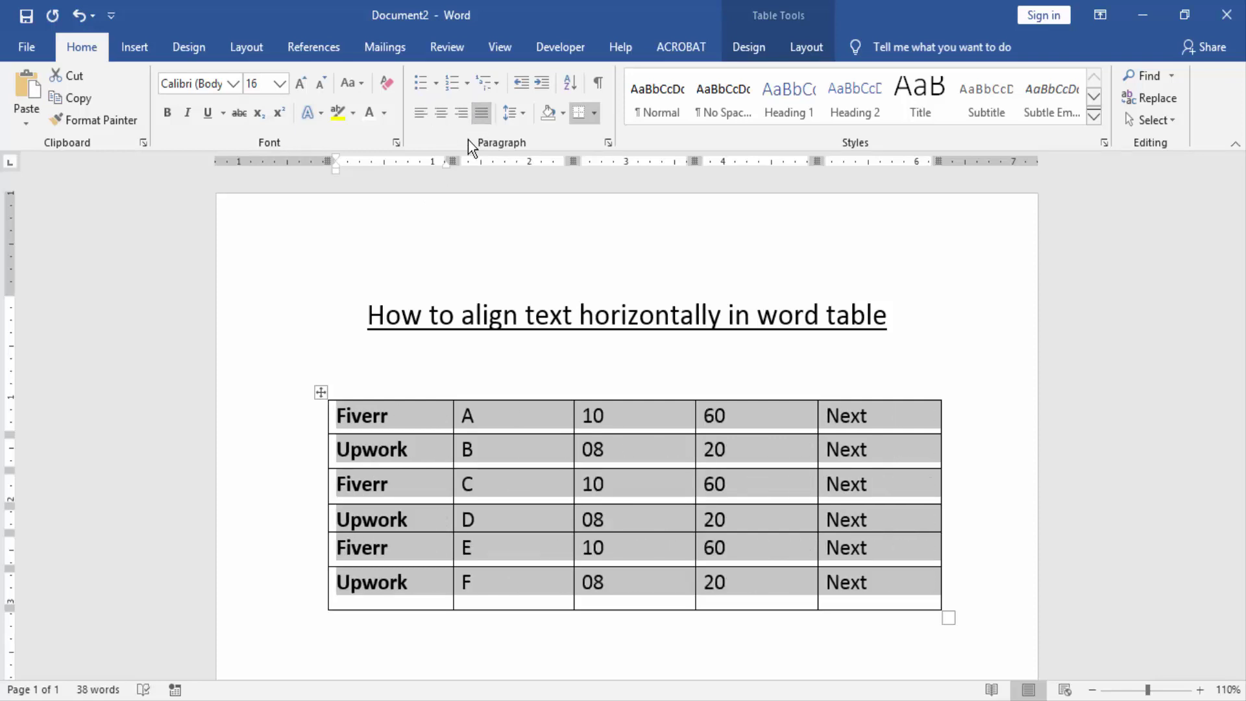
click(457, 114)
click(545, 451)
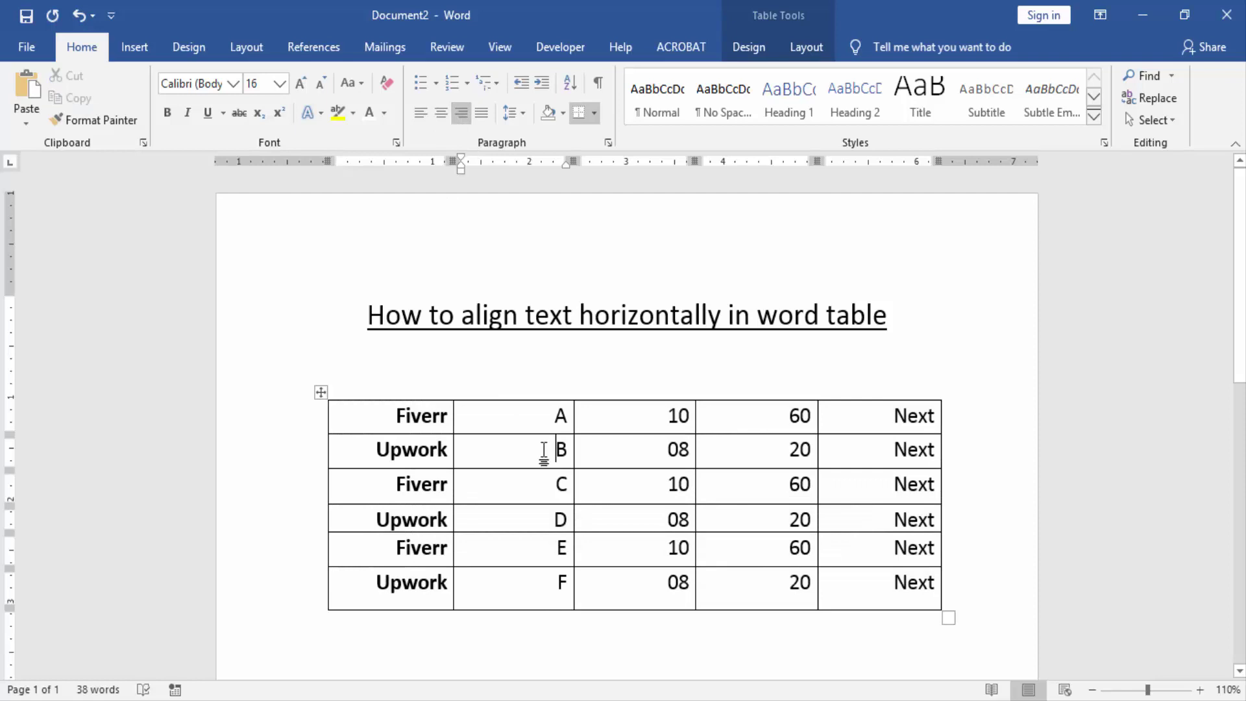